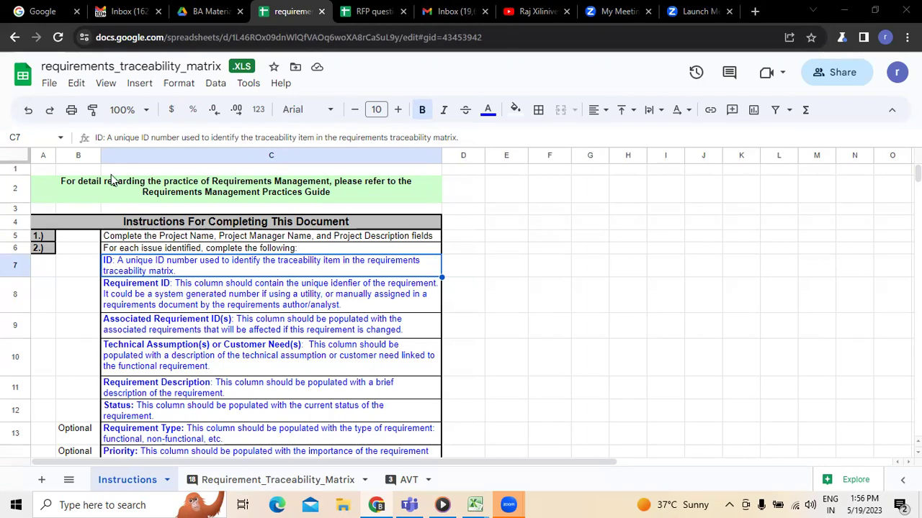
Review the column definitions on the Instructions sheet and the project header fields on the Requirement_Traceability_Matrix sheet.
double_click(69, 182)
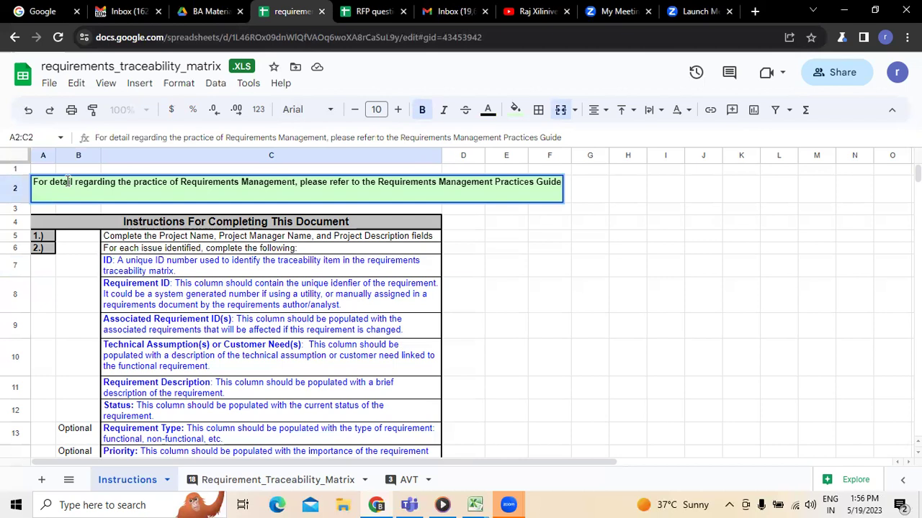
scroll(221, 407, down, 3)
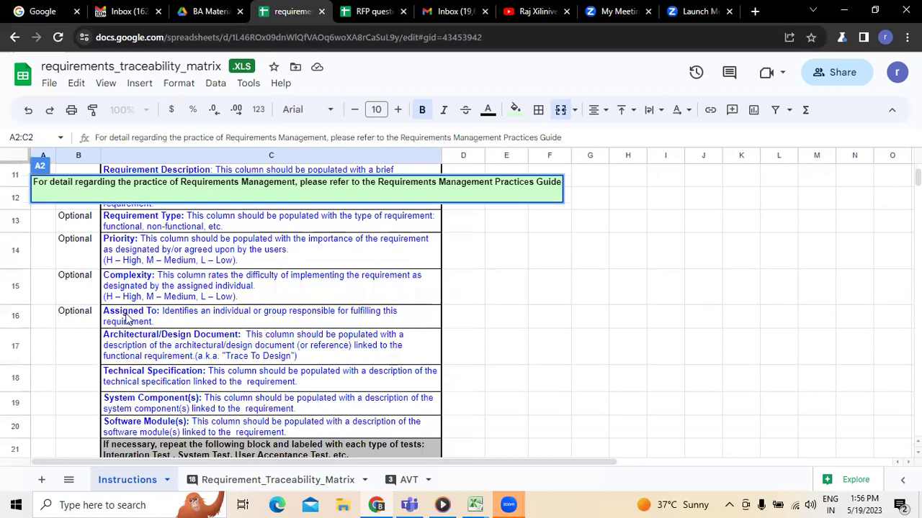
click(217, 480)
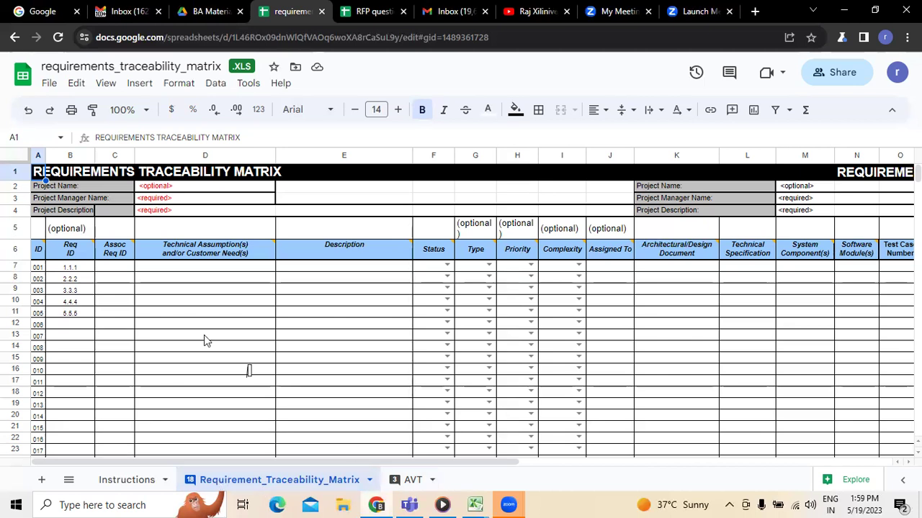
double_click(215, 186)
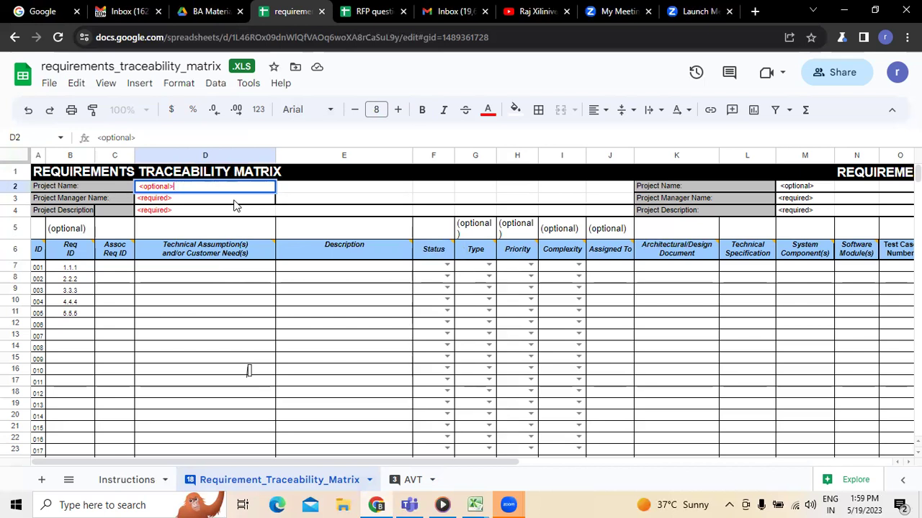
click(234, 204)
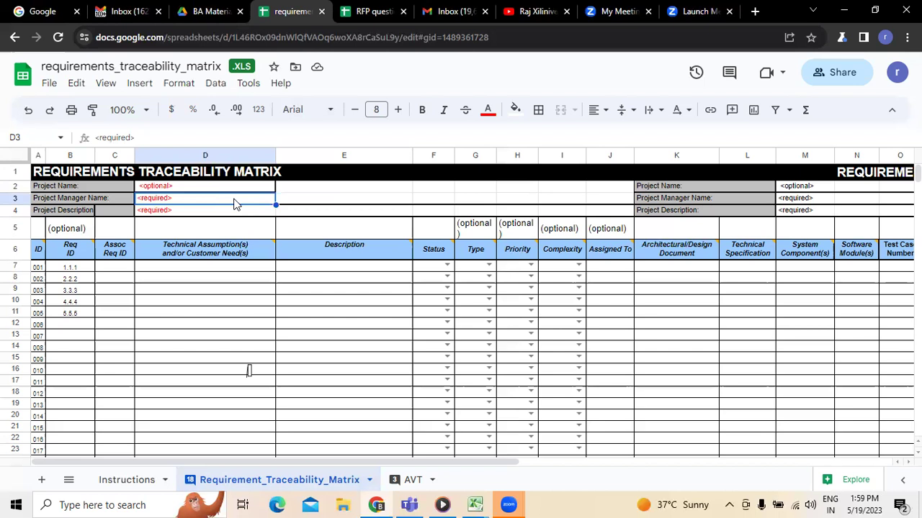
Examine the ID, Req ID, Assoc Req ID, Technical Assumption(s) and Description cells of requirement 001.
click(37, 268)
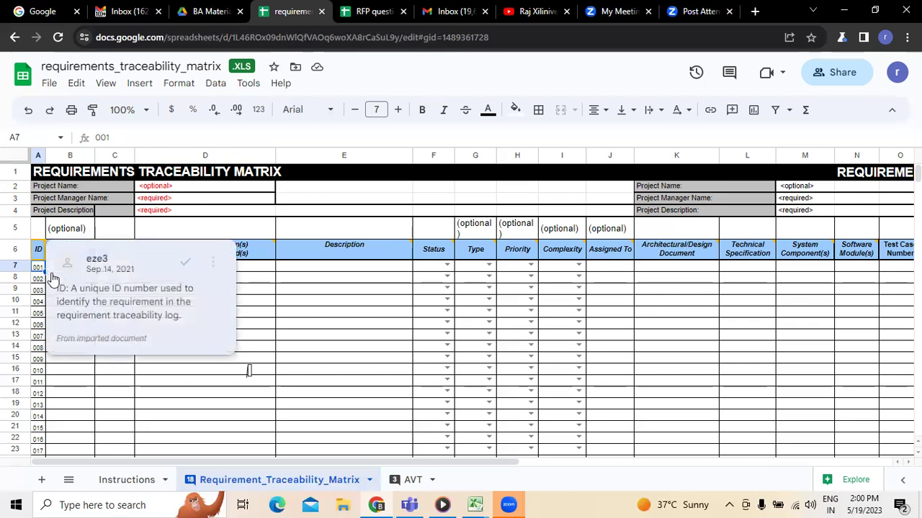
click(79, 271)
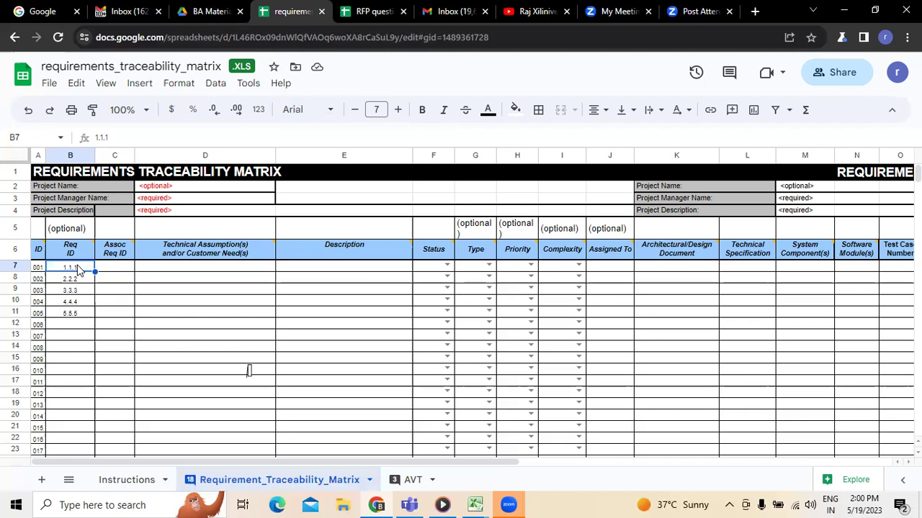
click(120, 270)
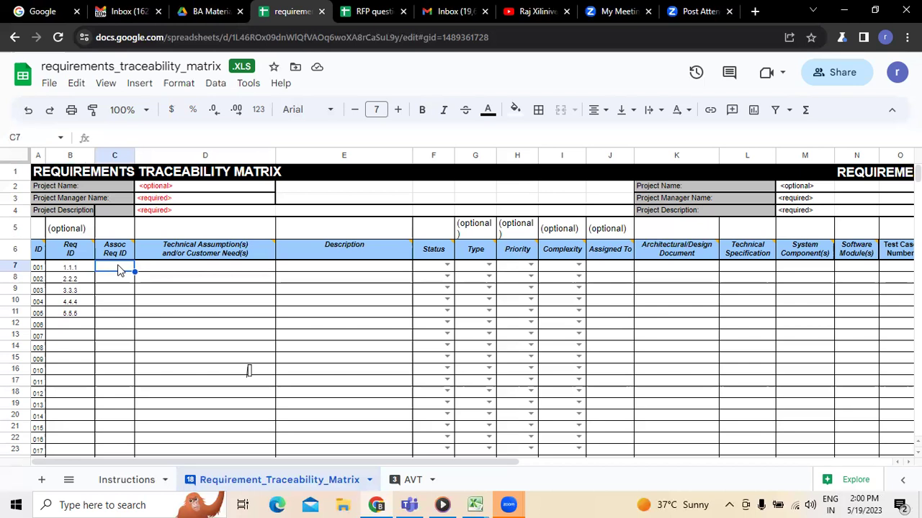
click(186, 270)
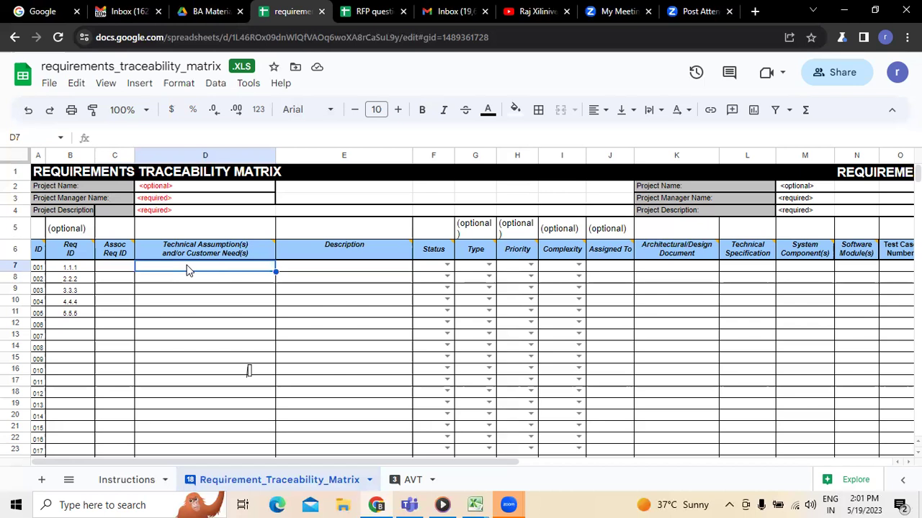
click(310, 270)
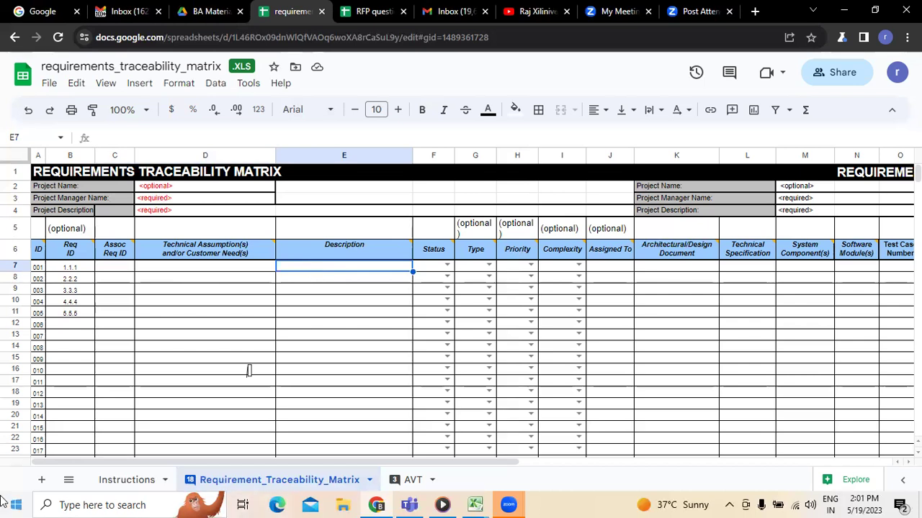
Set the Status of requirement 001 to Testing and accept saving the file in .XLSX format.
click(446, 266)
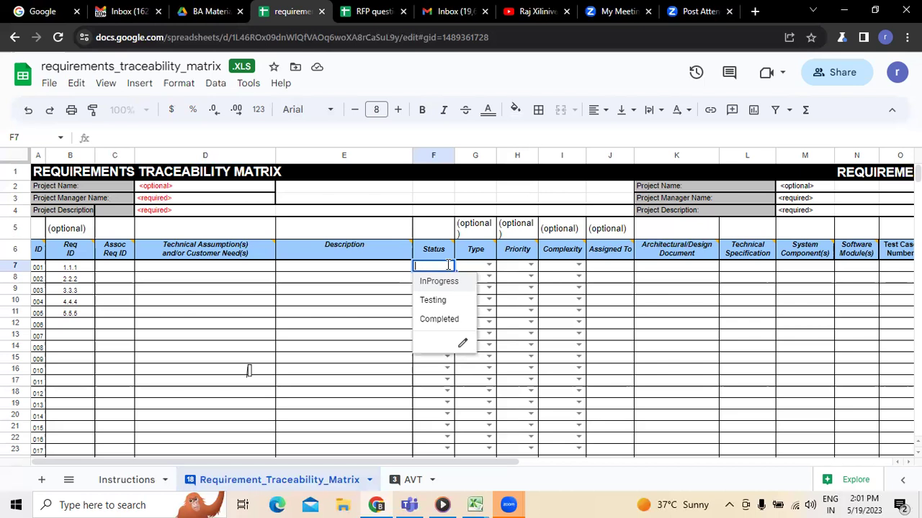
click(447, 301)
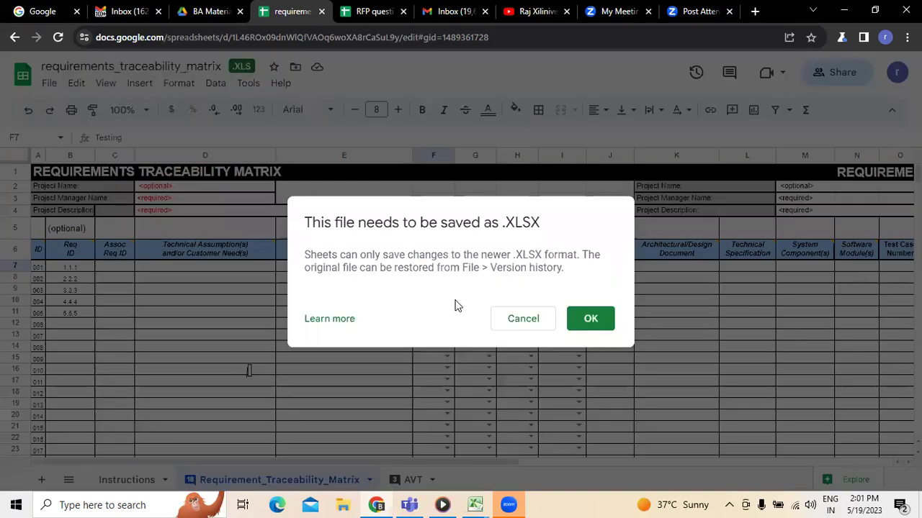
click(591, 327)
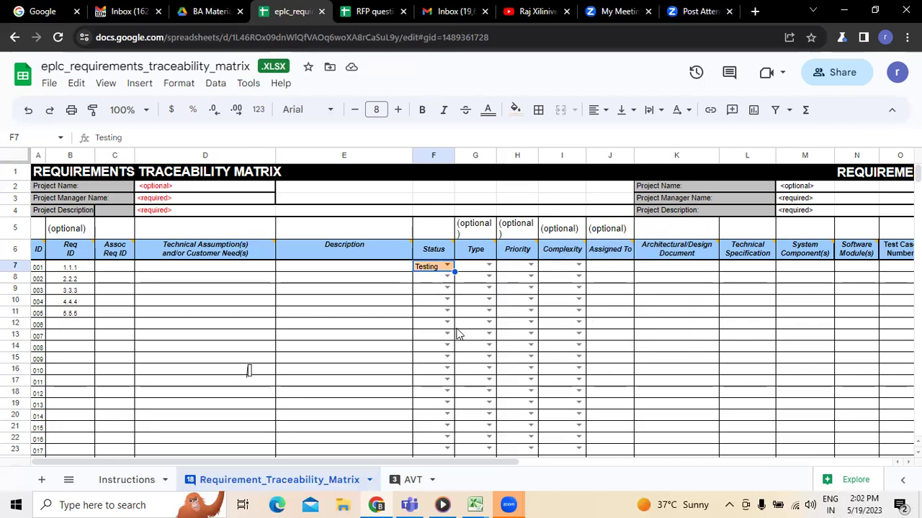
Set the Type of requirement 001 to Functional and its Priority to M.
click(486, 270)
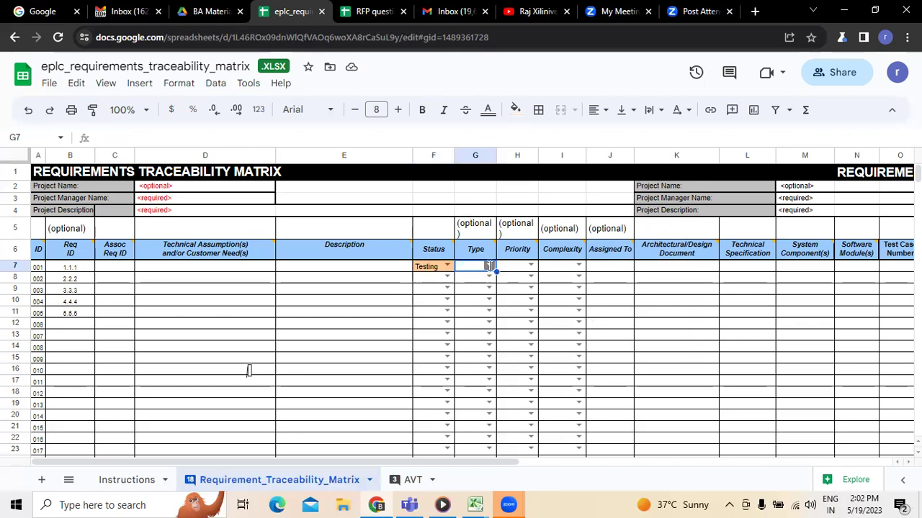
double_click(489, 268)
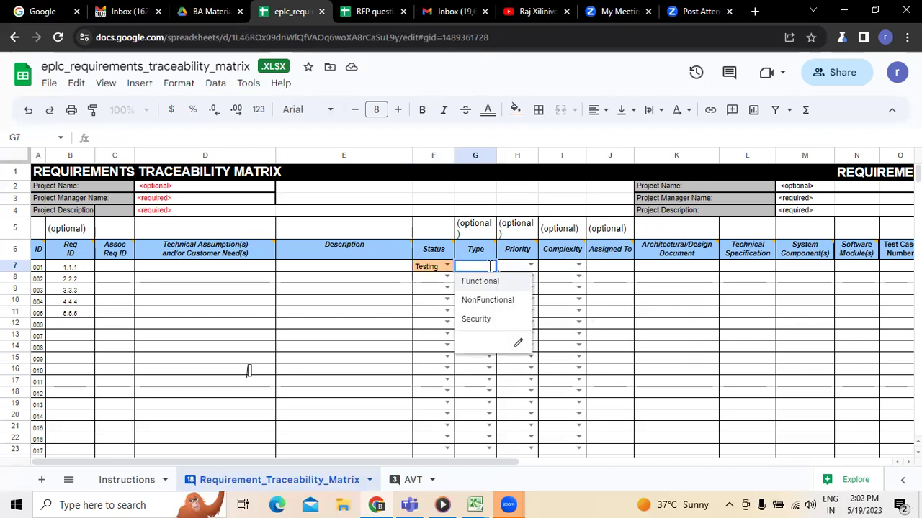
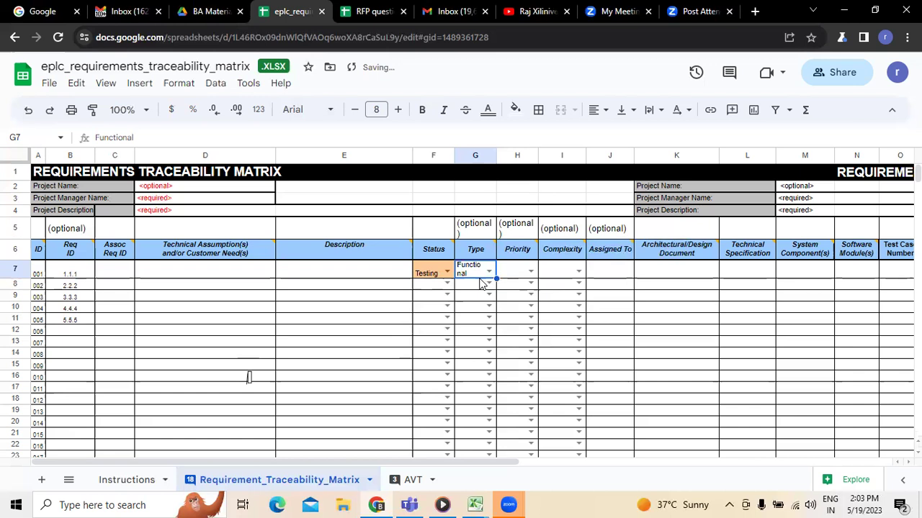
click(535, 275)
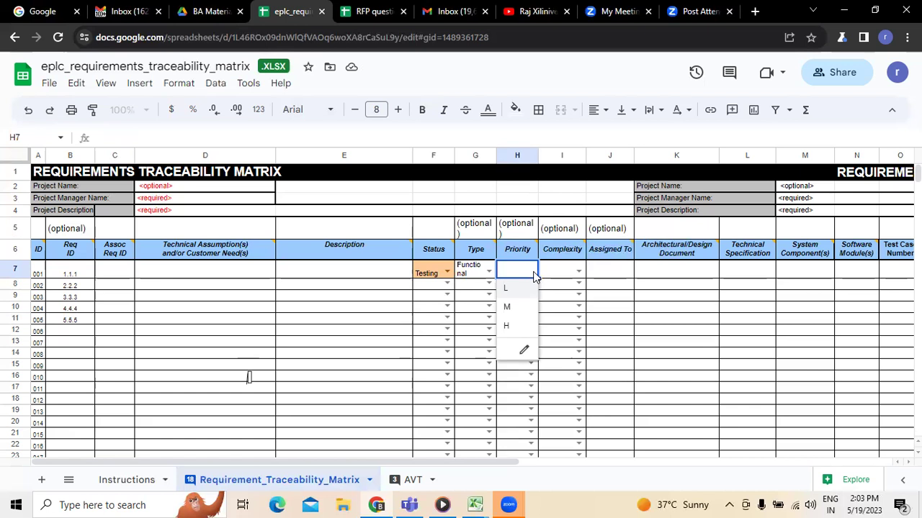
click(523, 309)
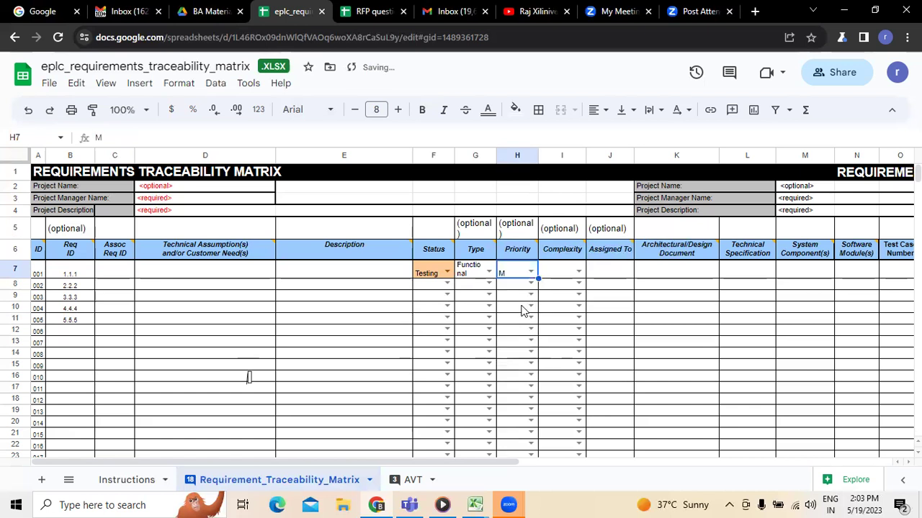
Set the Complexity of requirement 001 to M.
click(567, 275)
click(578, 271)
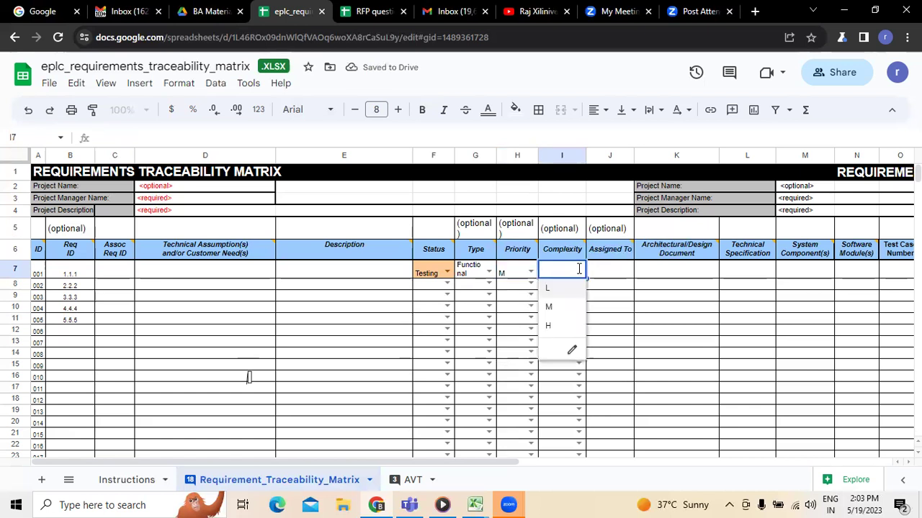
click(558, 307)
Examine requirement 001's cells from Assigned To and Architectural/Design Document through Technical Specification, System Component(s) and Software Module(s).
click(615, 270)
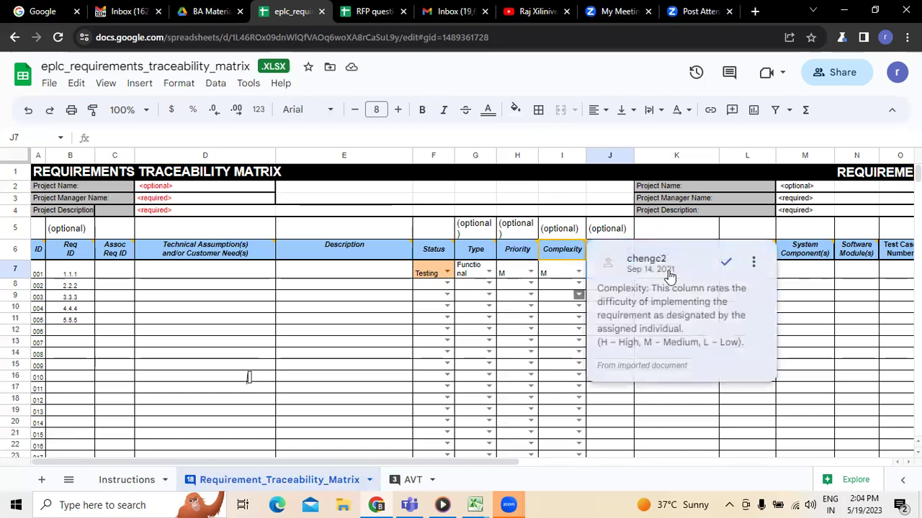
click(683, 274)
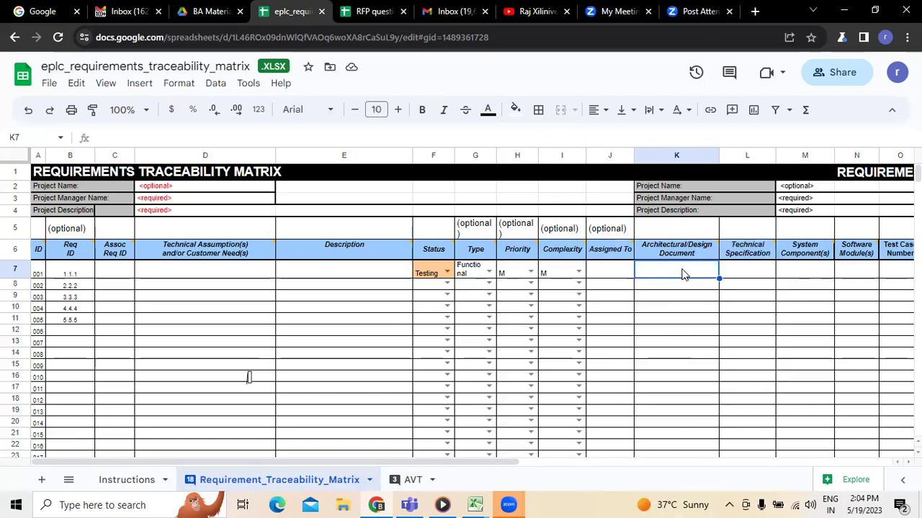
drag(501, 467, 616, 471)
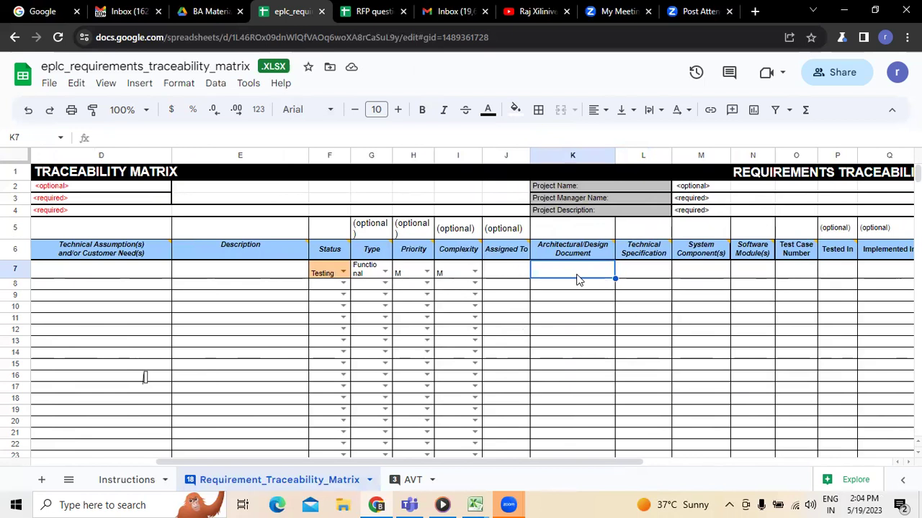
click(645, 272)
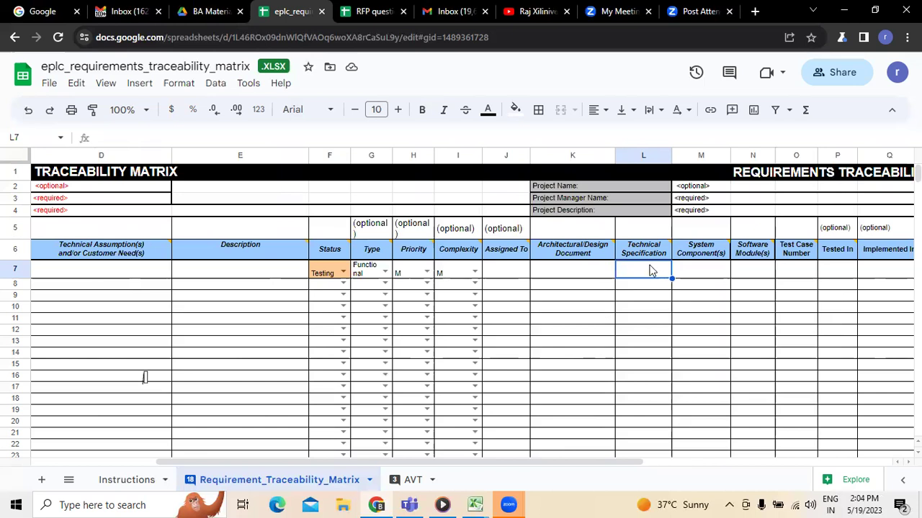
click(696, 271)
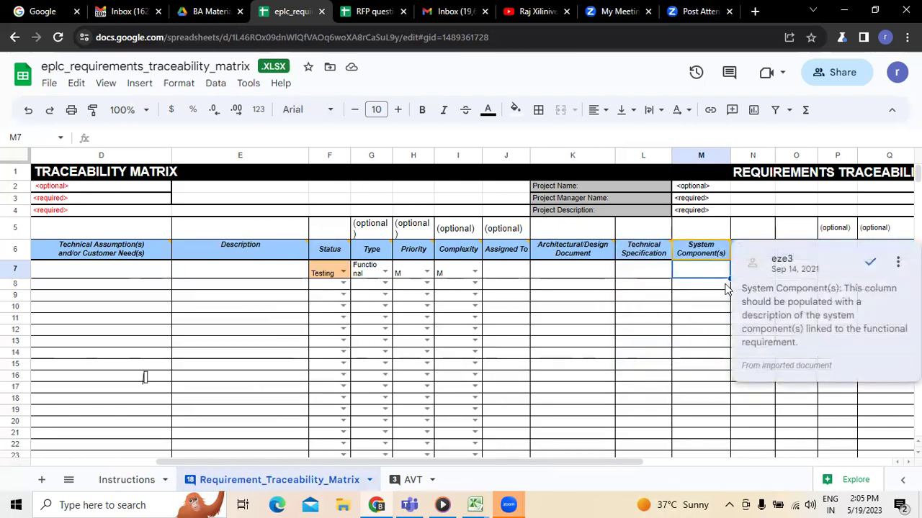
click(753, 277)
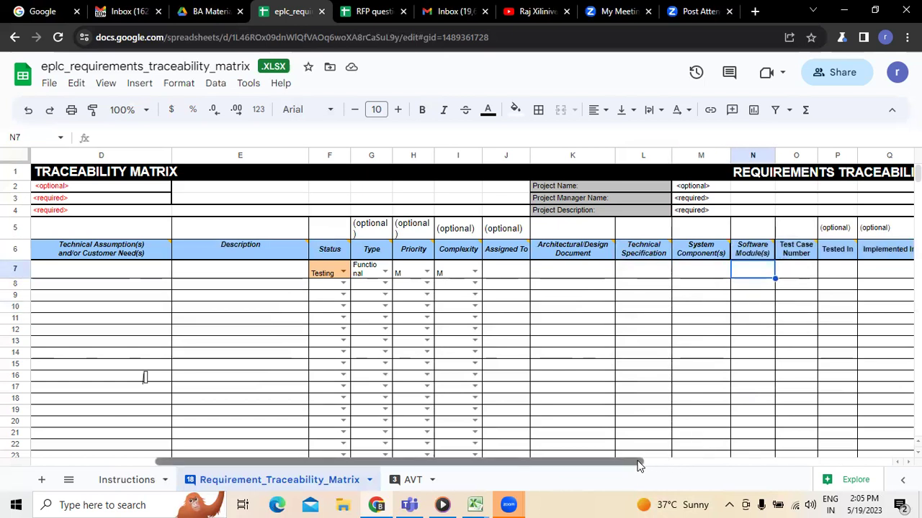
Examine requirement 001's Test Case Number, Tested In, Implemented In, Verification and Additional Comments cells, and return to the first columns.
drag(636, 465, 663, 465)
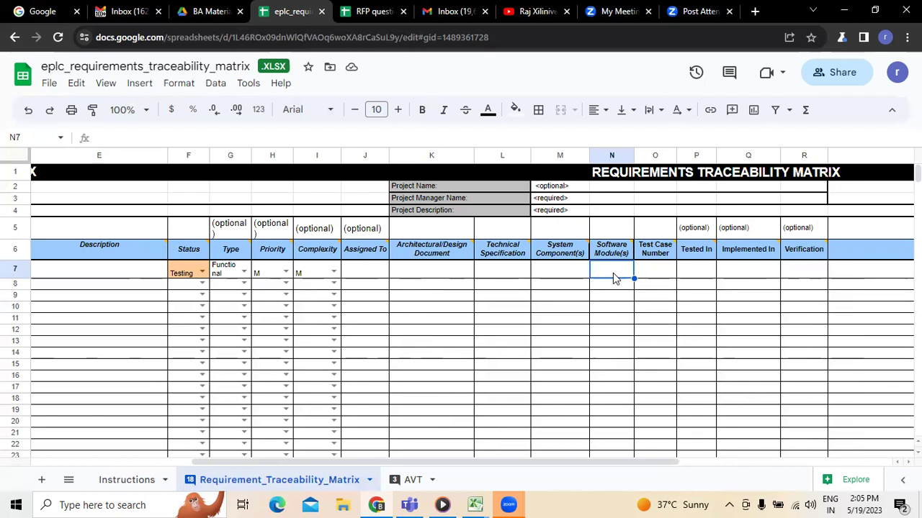
click(656, 274)
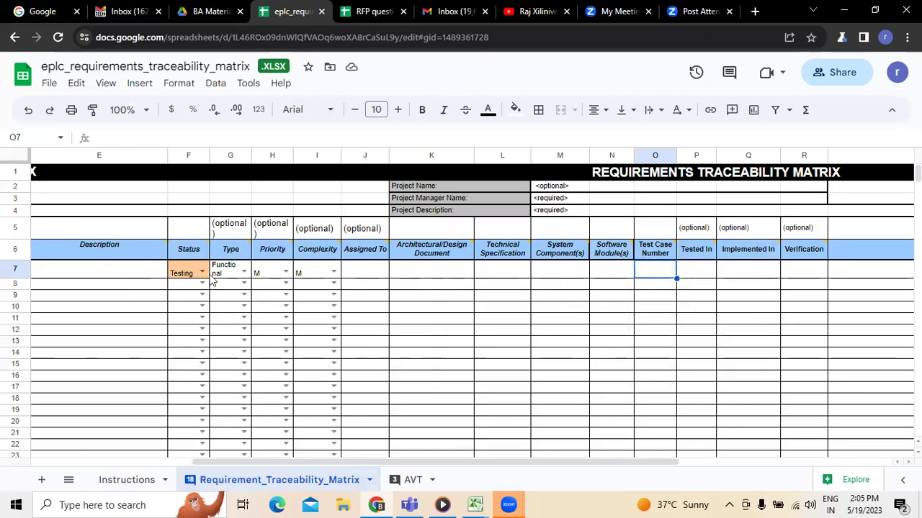
click(688, 274)
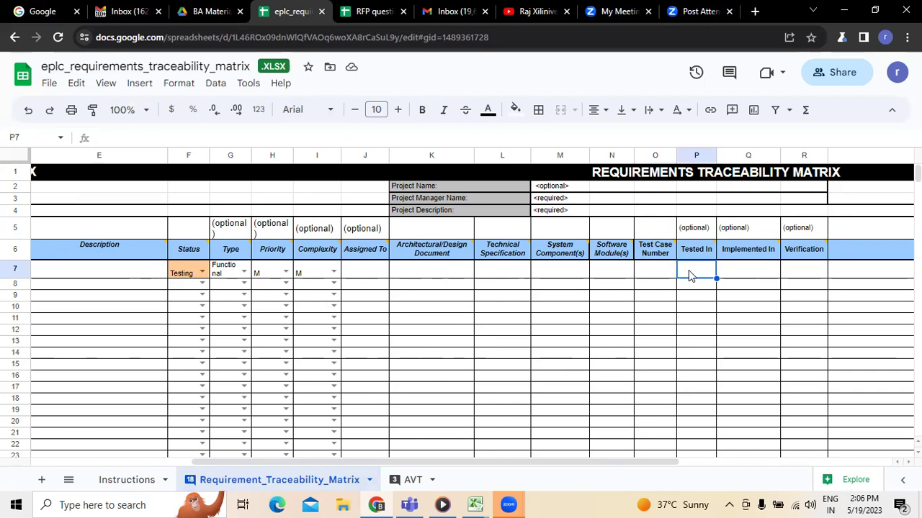
click(757, 275)
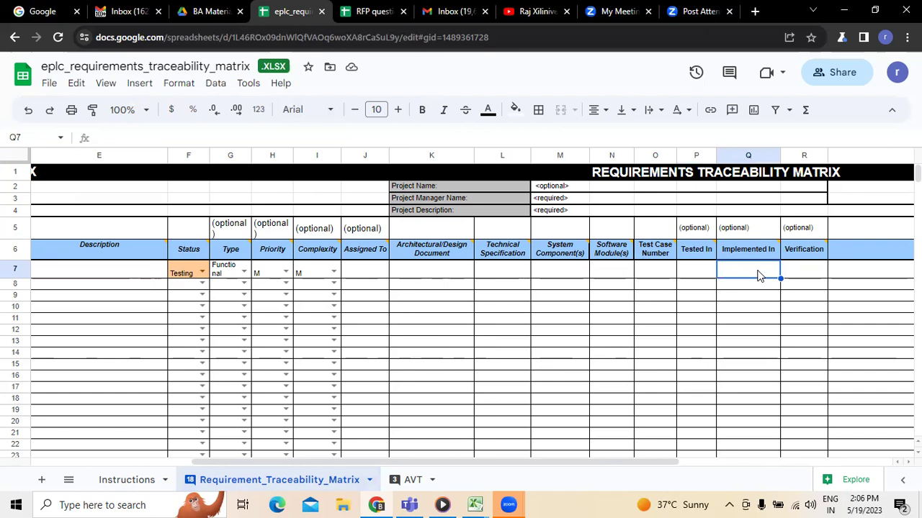
click(801, 276)
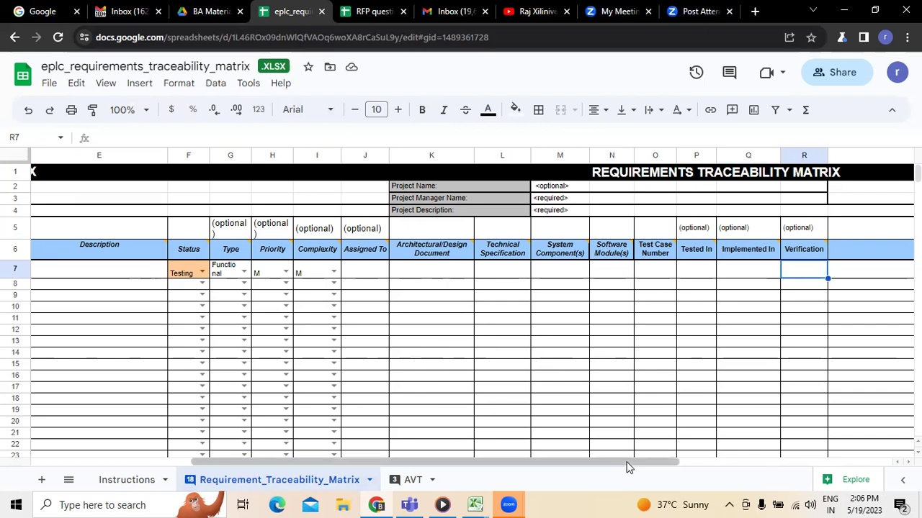
drag(627, 467, 712, 468)
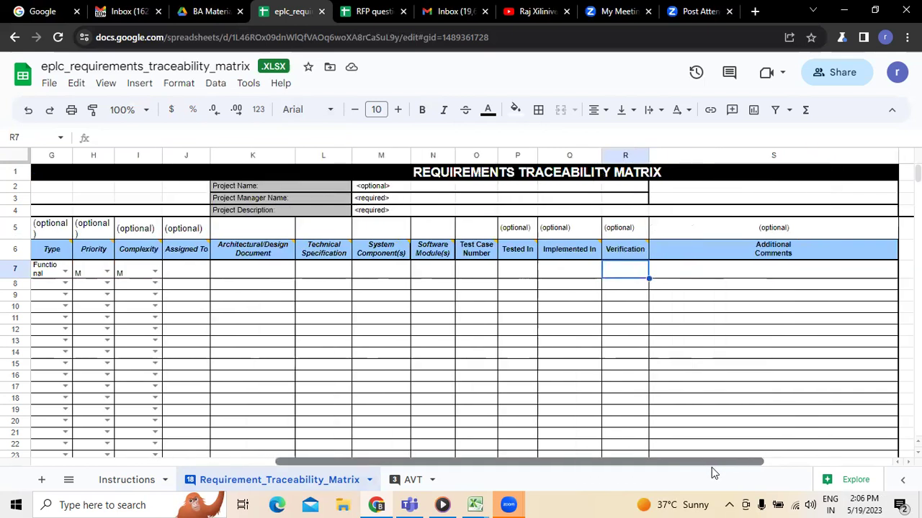
click(679, 271)
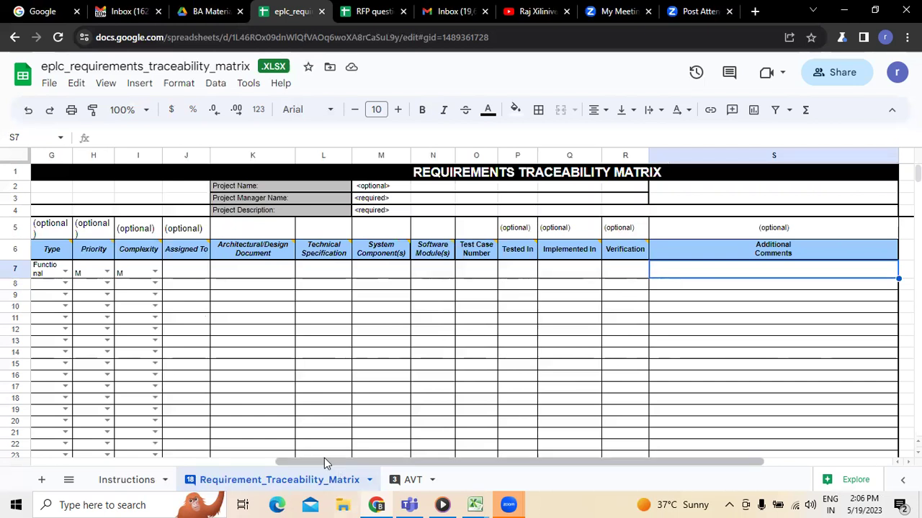
drag(324, 458, 218, 462)
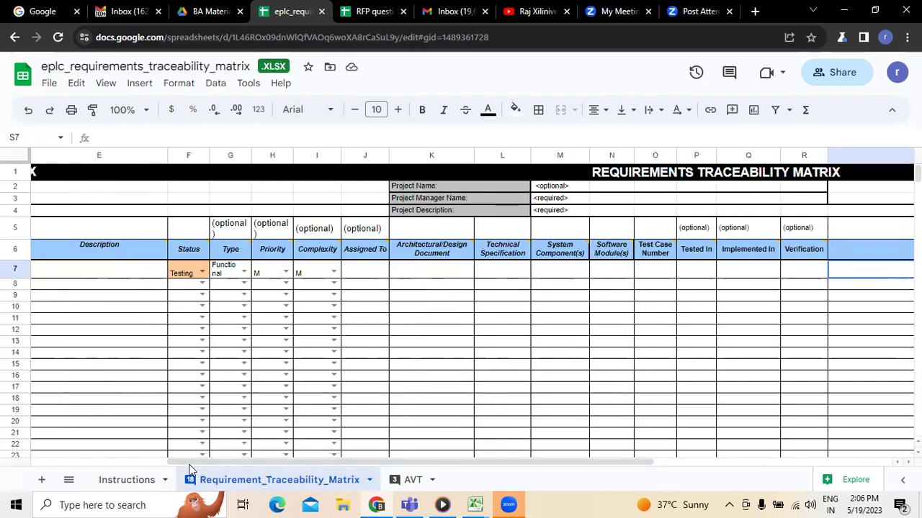
drag(175, 463, 58, 469)
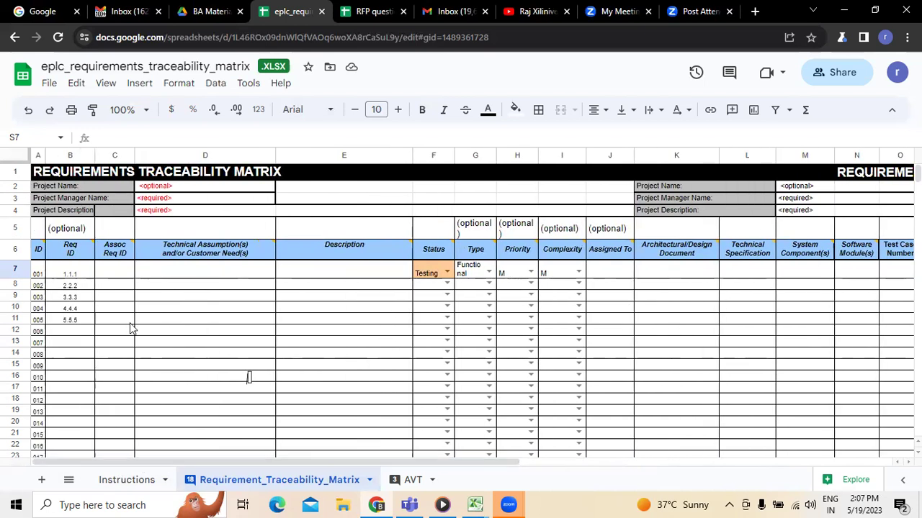